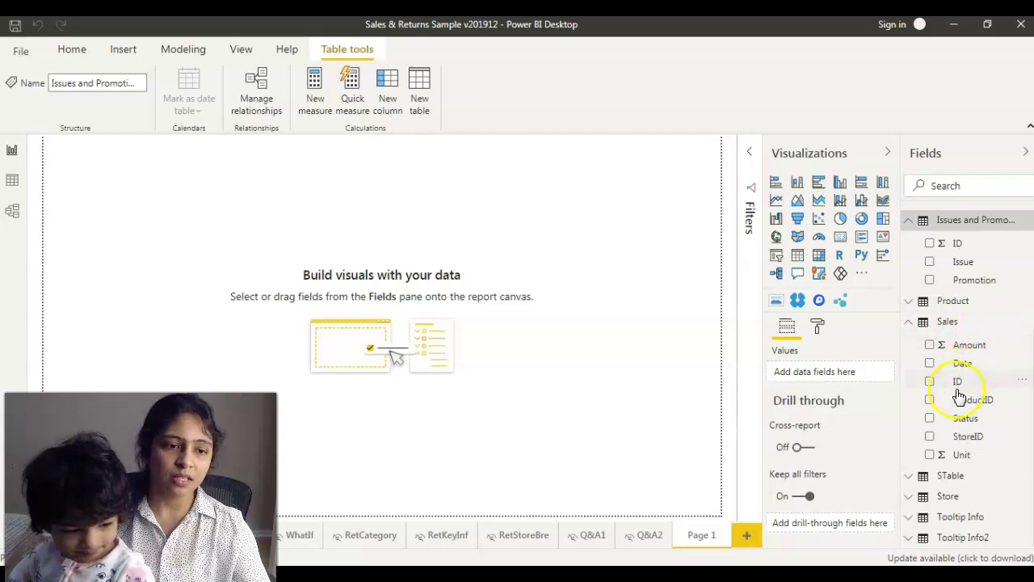
Add Sales Amount to a centred visual, break it down by Calendar Day, and show it as a table.
left_click(930, 346)
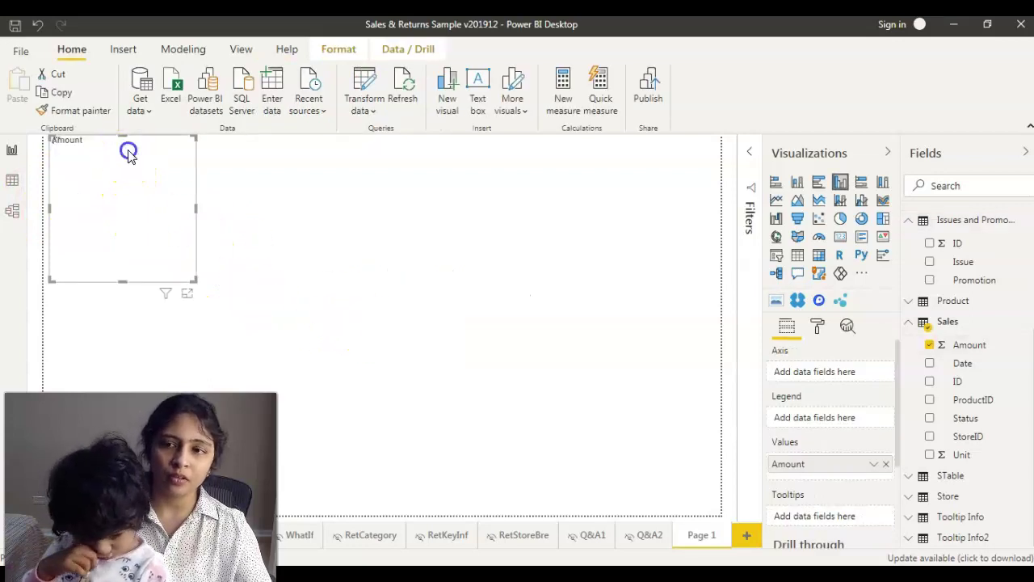
left_click_drag(127, 150, 414, 278)
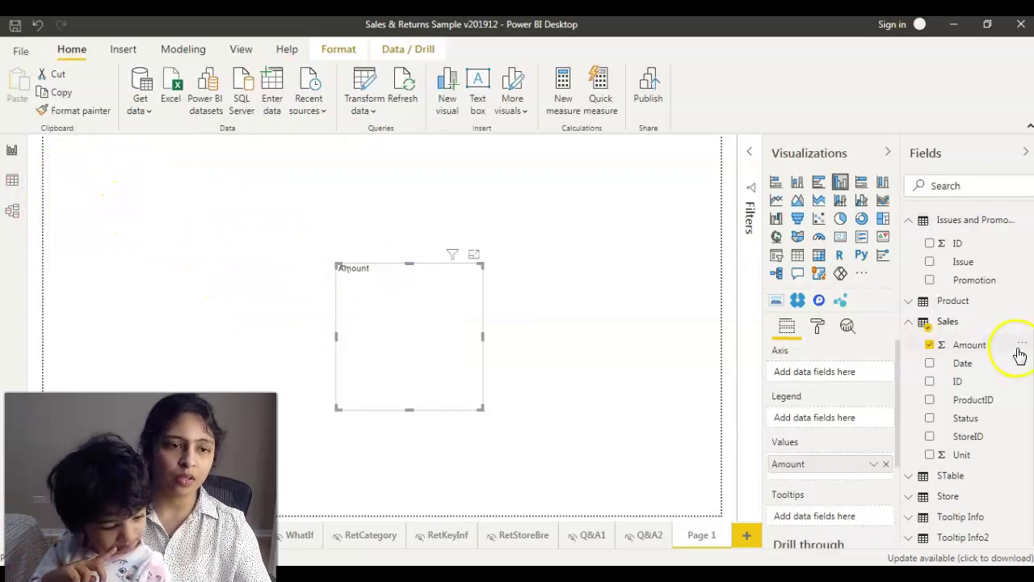
scroll(1021, 346, "up", 5)
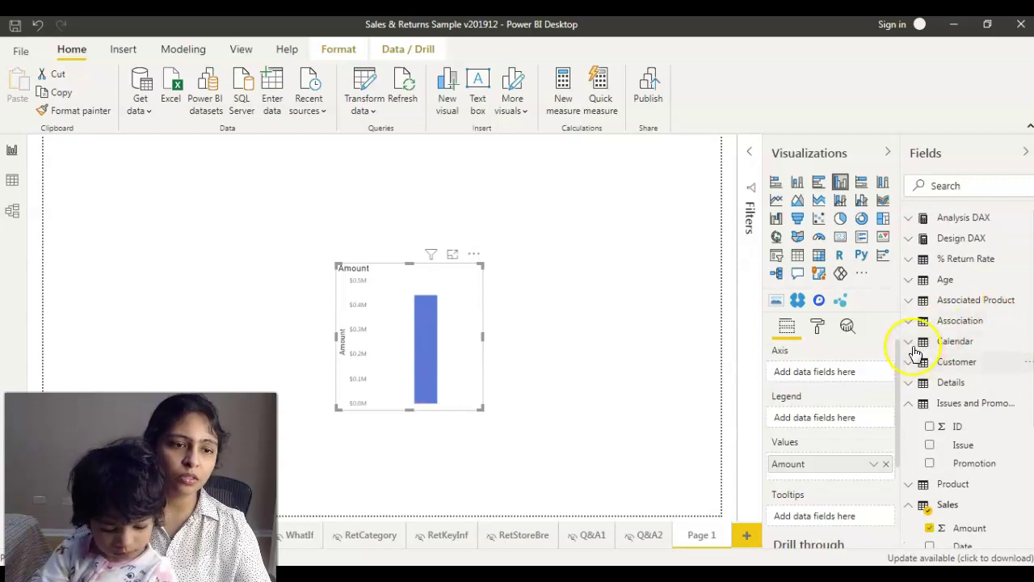
left_click(912, 345)
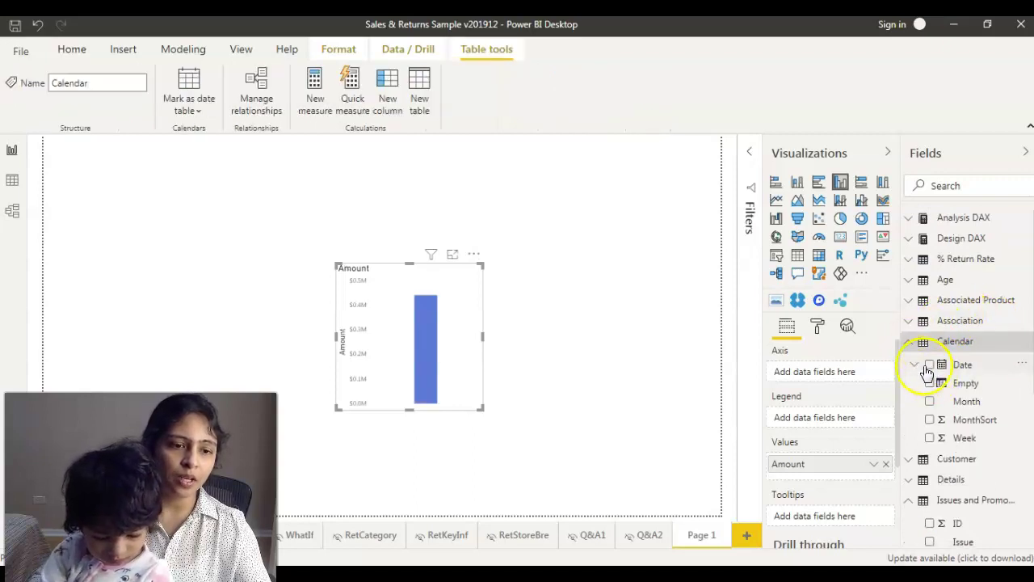
left_click(914, 365)
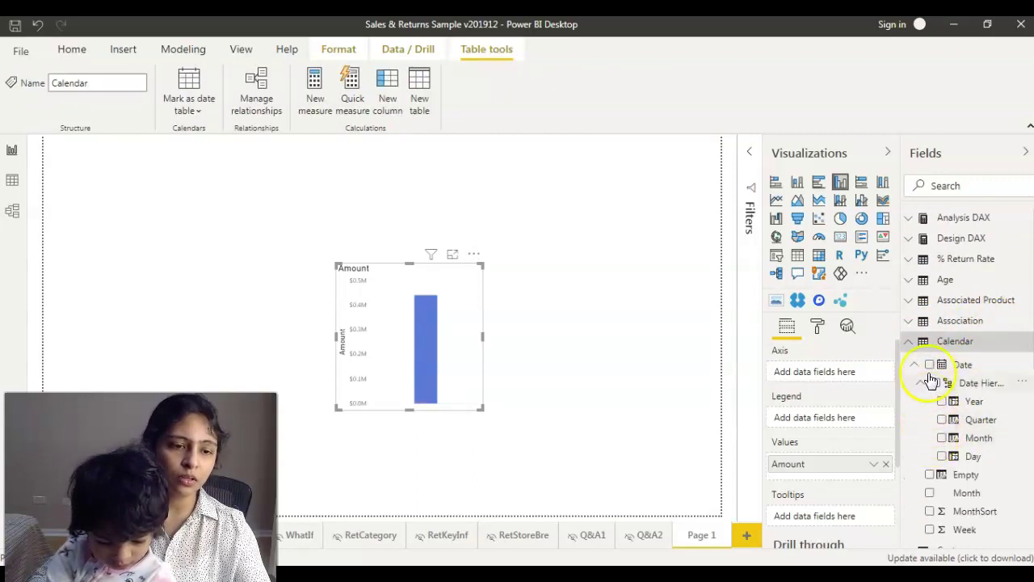
left_click(942, 457)
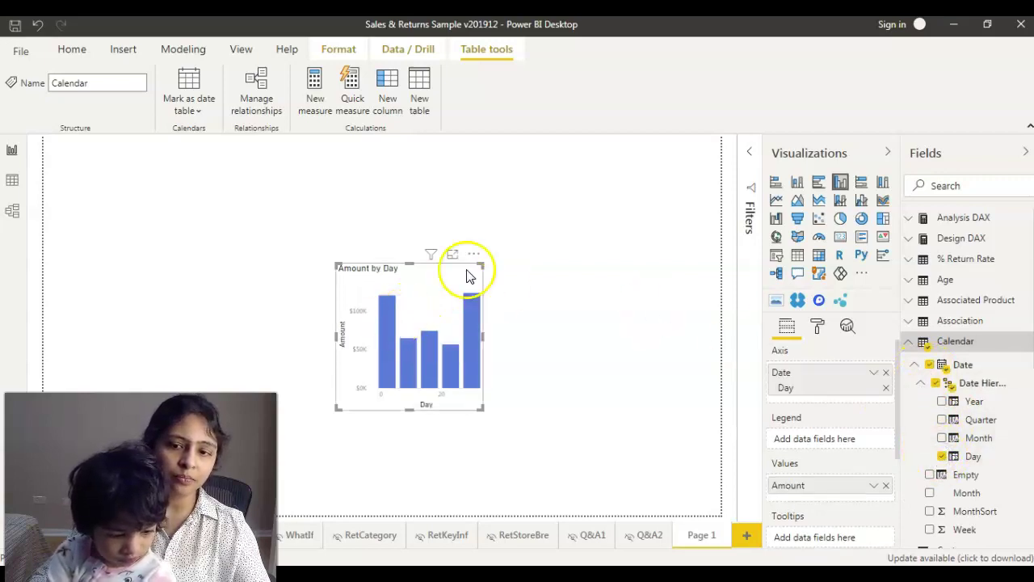
left_click(798, 257)
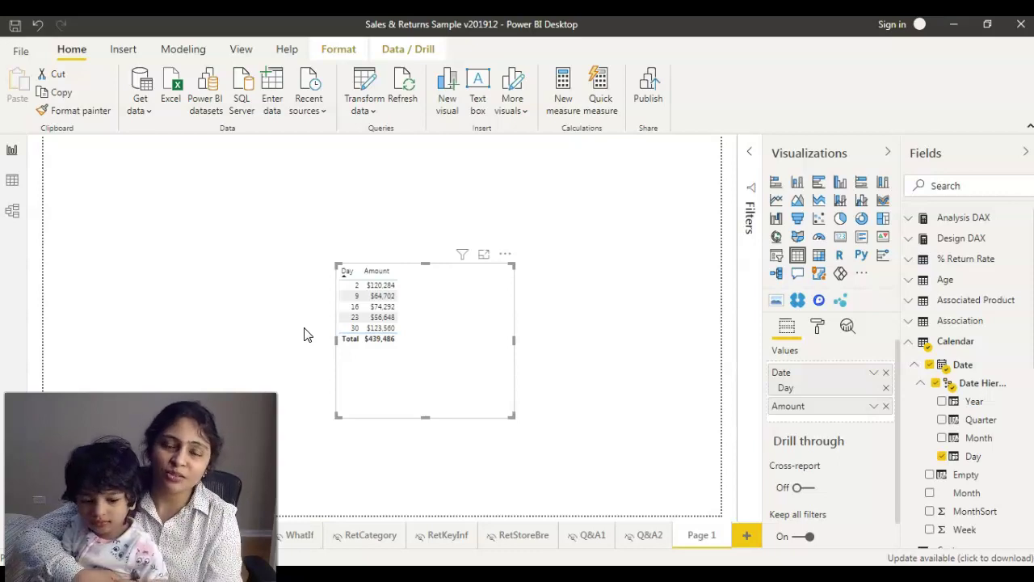
Turn on Show items with no data for the Date field so every day appears.
left_click(869, 380)
left_click(872, 373)
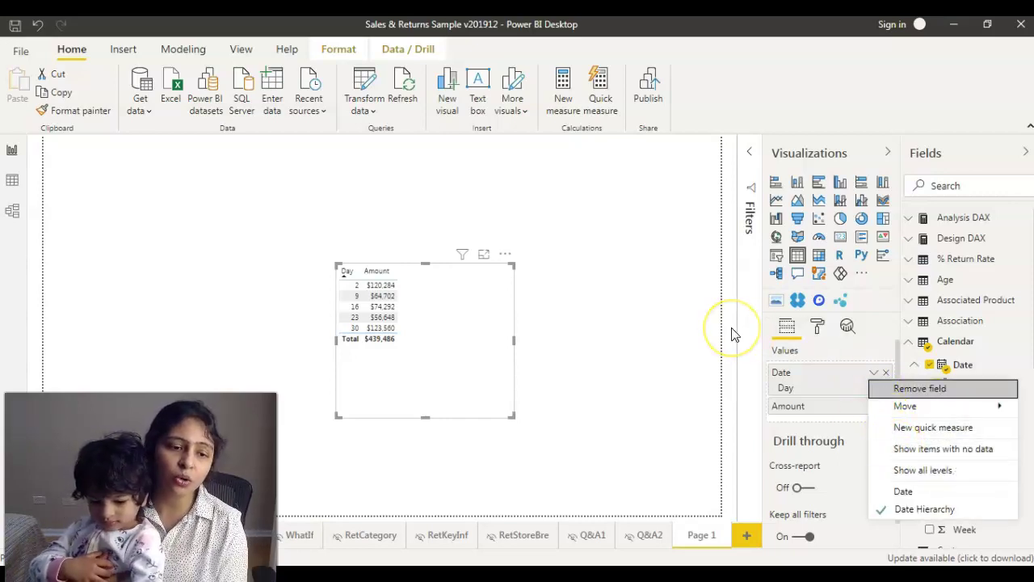
left_click(921, 449)
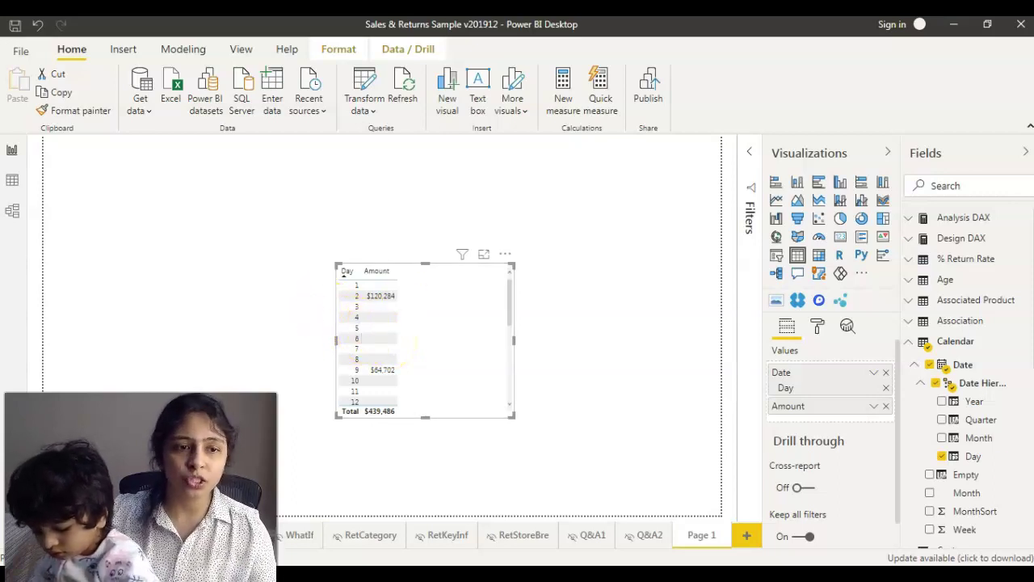
left_click(909, 343)
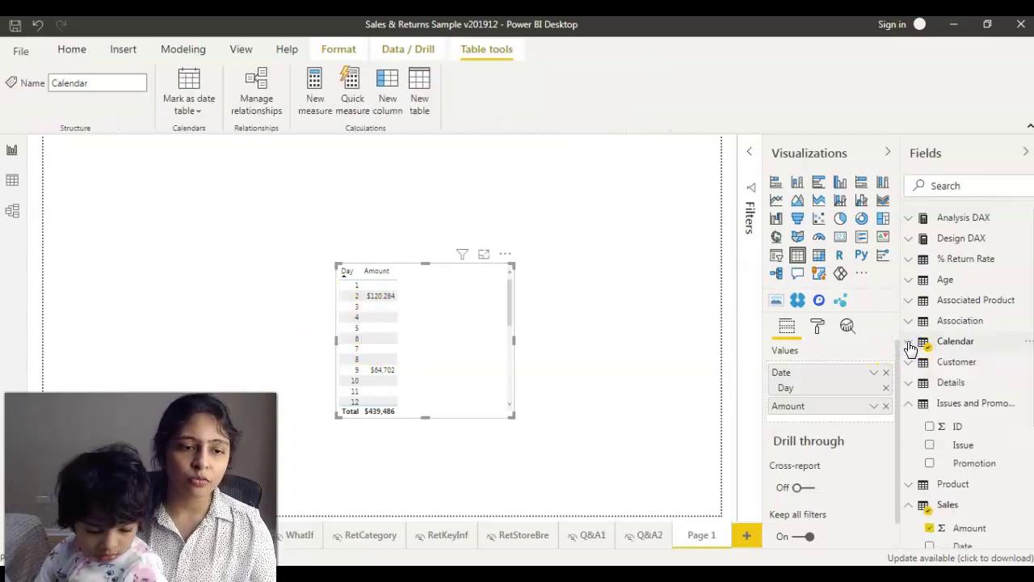
Create a new measure in the Sales table and place the cursor in its formula.
scroll(897, 507, "down", 3)
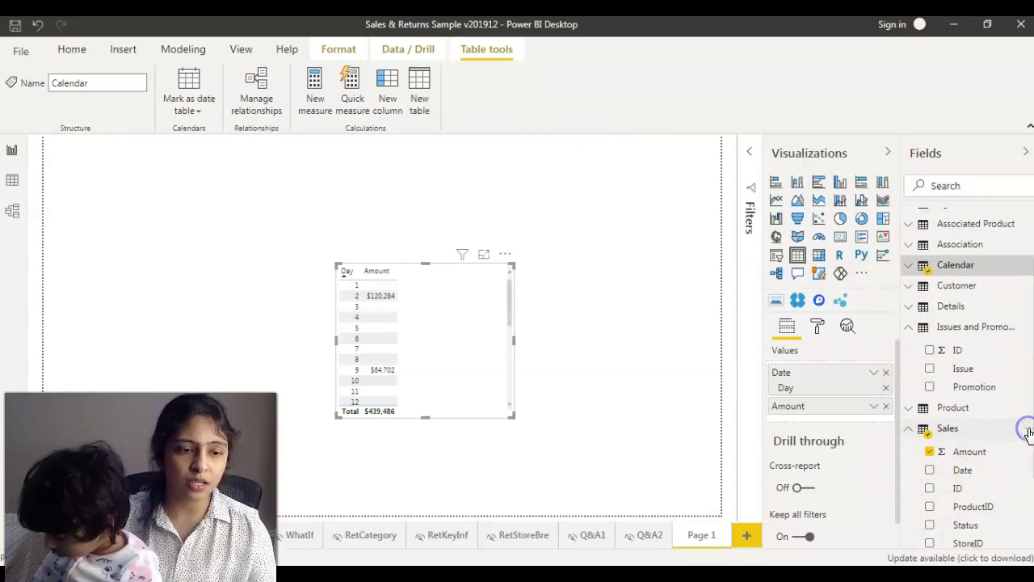
left_click(1027, 434)
left_click(950, 165)
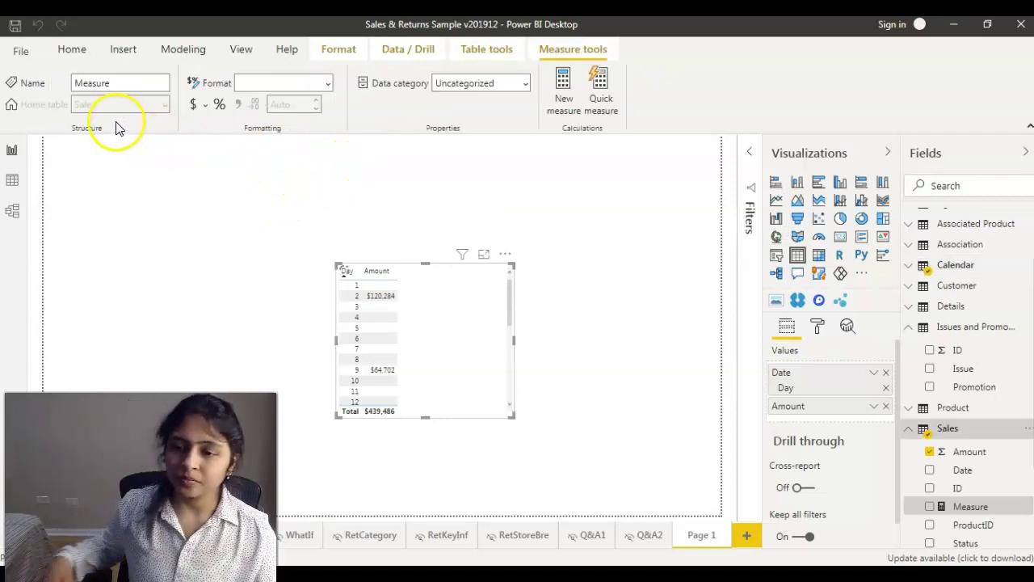
left_click(137, 148)
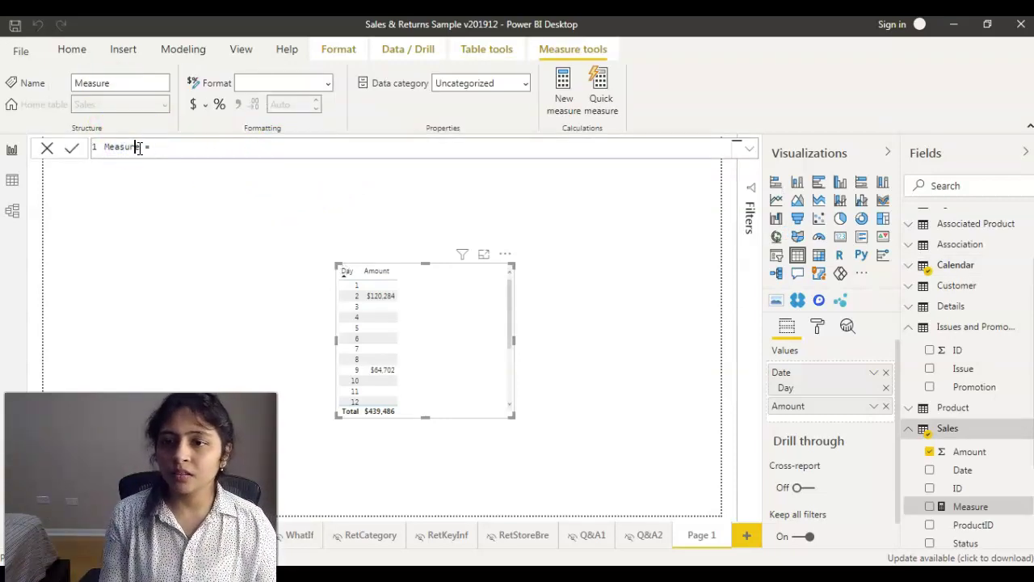
Rename the new measure from Measure to ReplaceAmount.
left_click_drag(138, 147, 99, 147)
type("R")
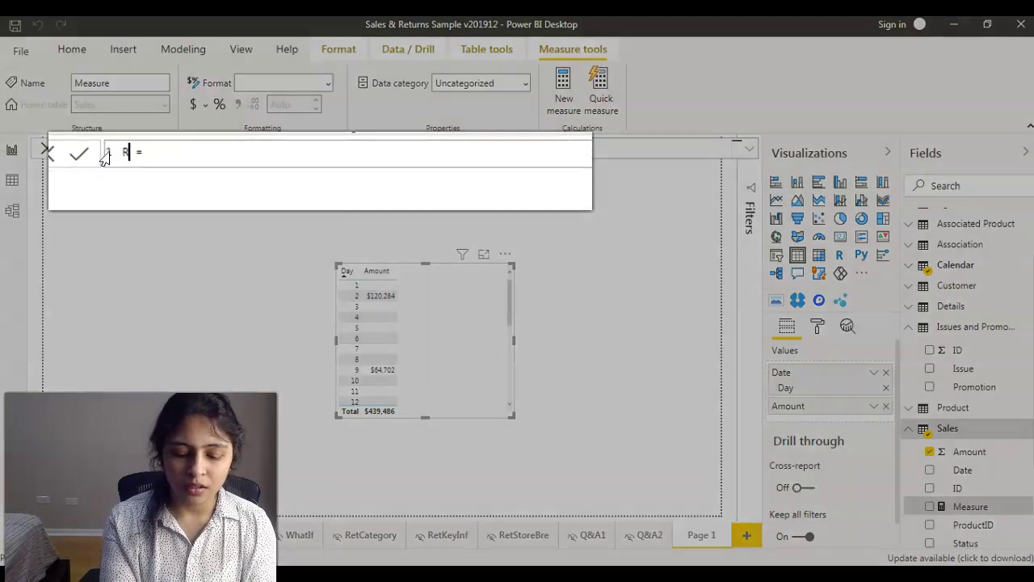
type("eplace")
type("Amount")
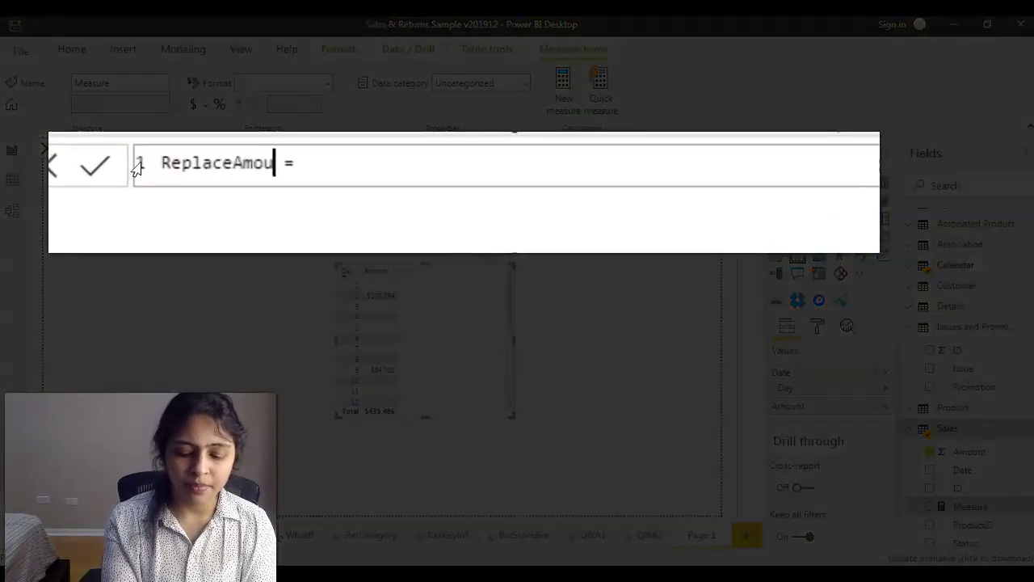
left_click(363, 154)
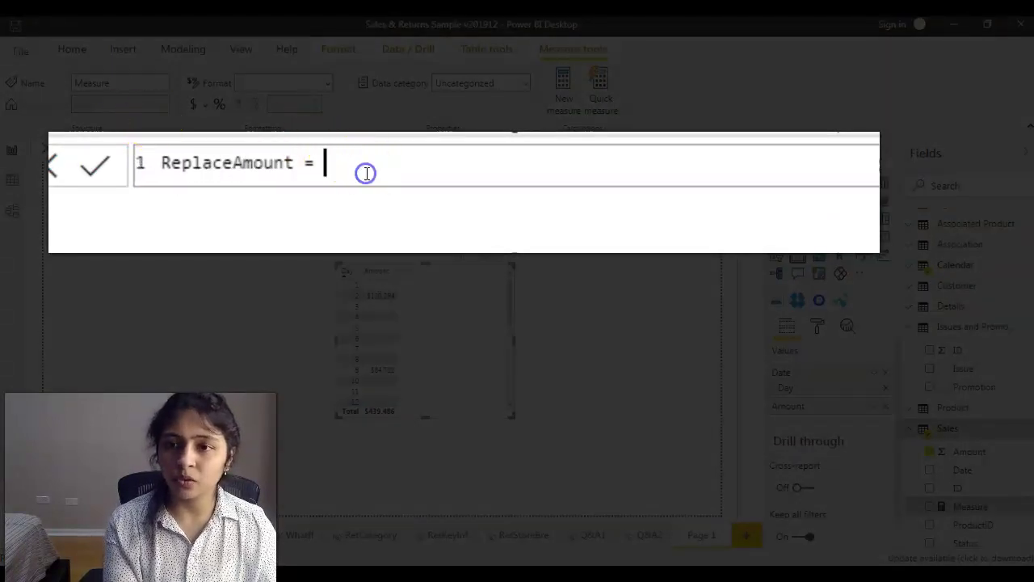
left_click(322, 183)
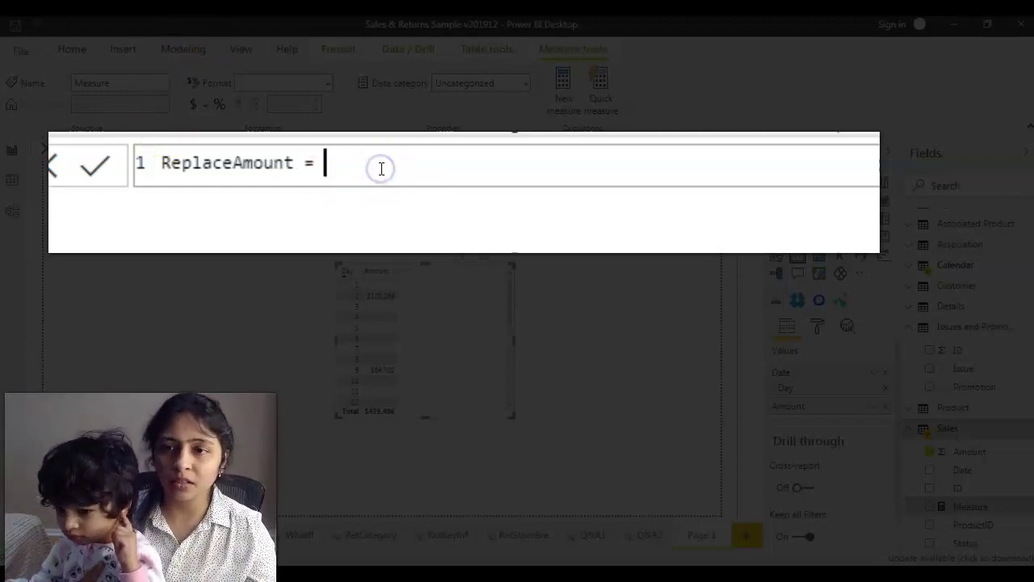
Enter and commit the formula IF(ISBLANK(SUM(Sales[Amount])),0,SUM(Sales[Amount])).
type("If")
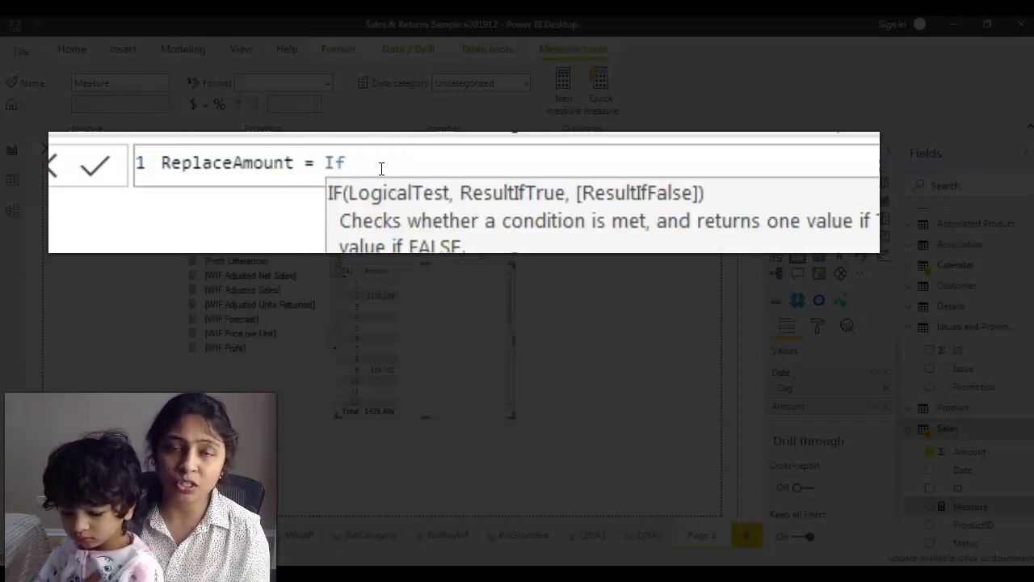
type("(")
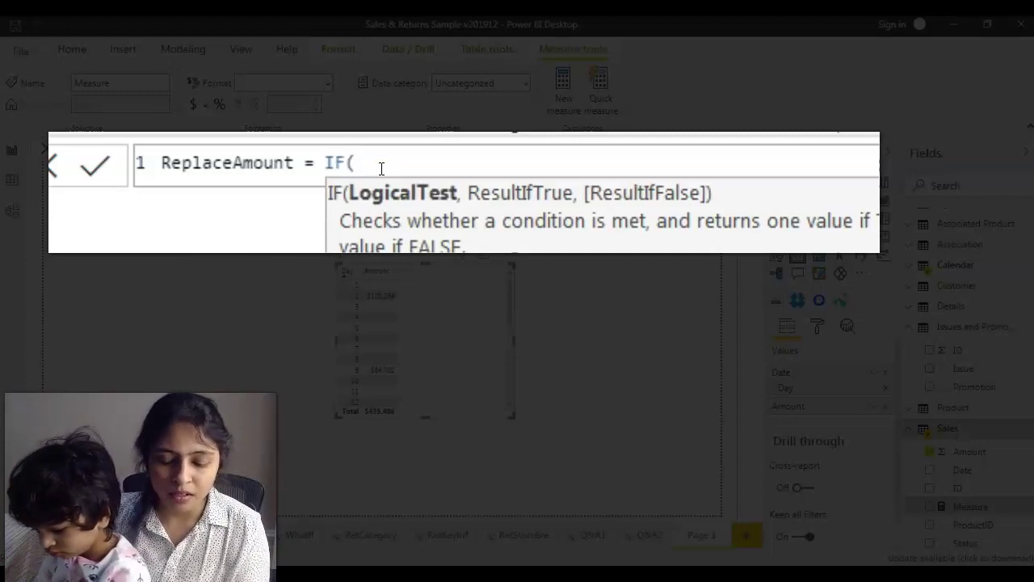
type("IsBl")
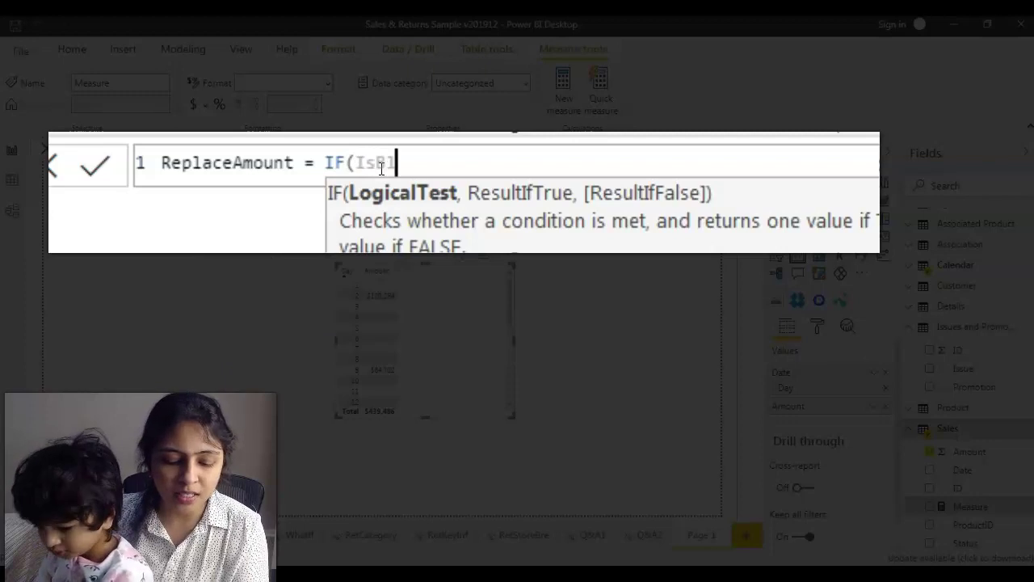
type("ank(")
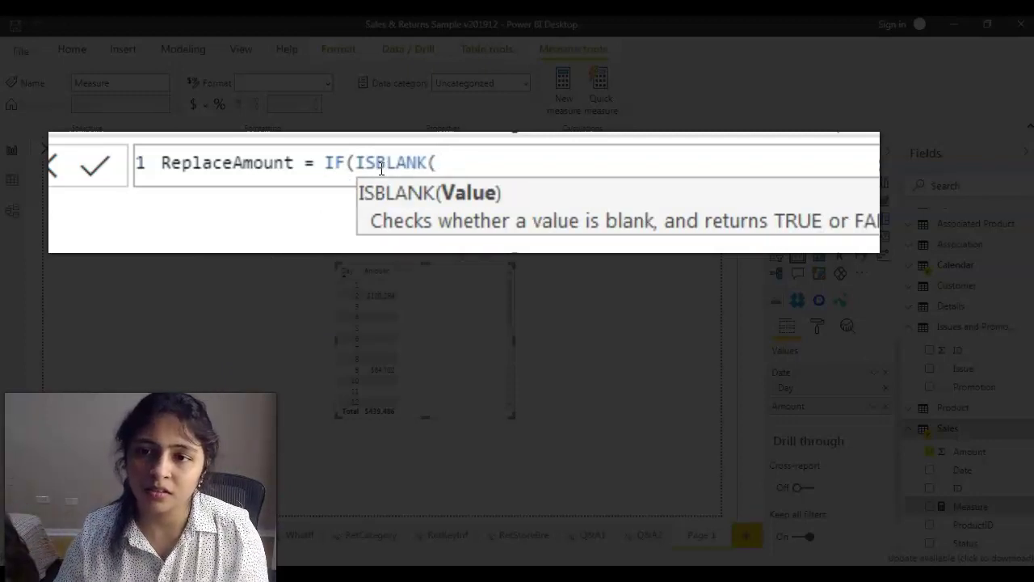
type("Amou")
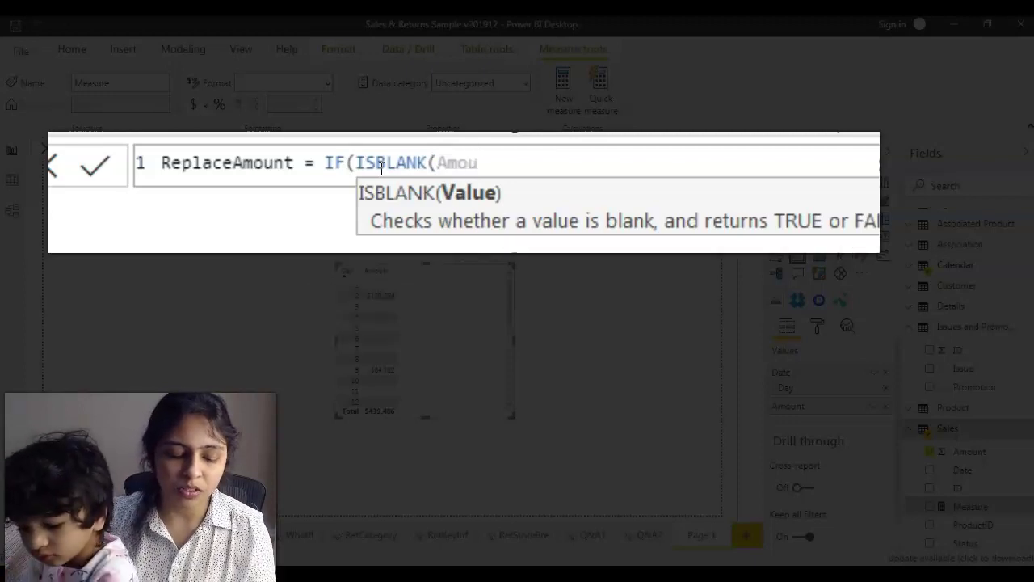
key("BackSpace")
key("BackSpace")
key("BackSpace")
key("BackSpace")
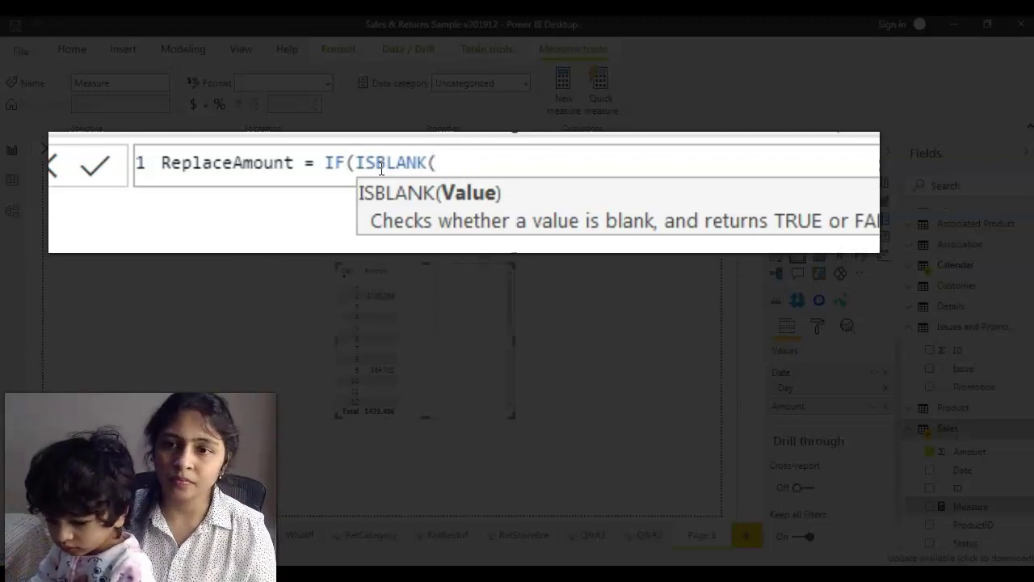
type("Sum")
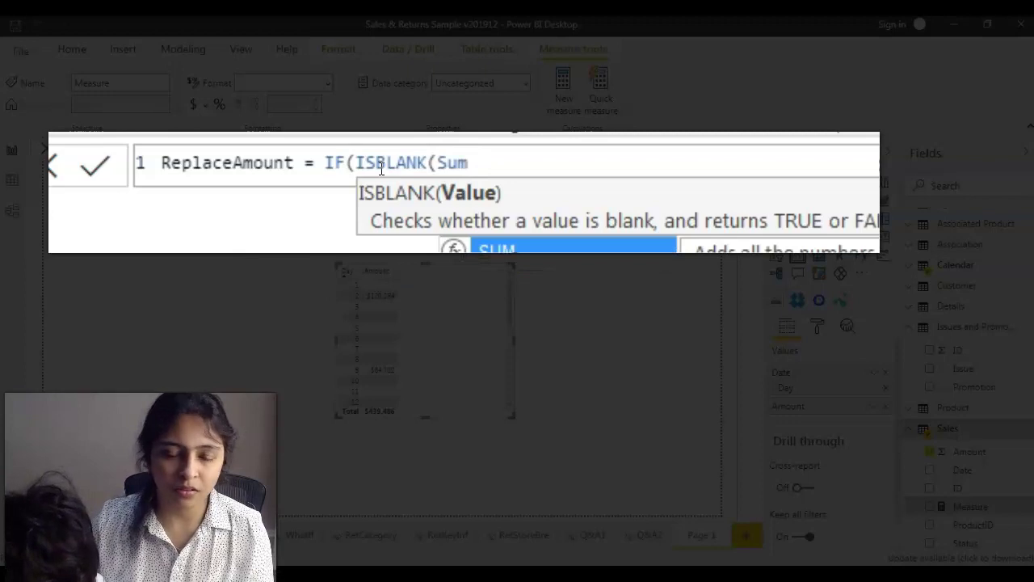
key("Tab")
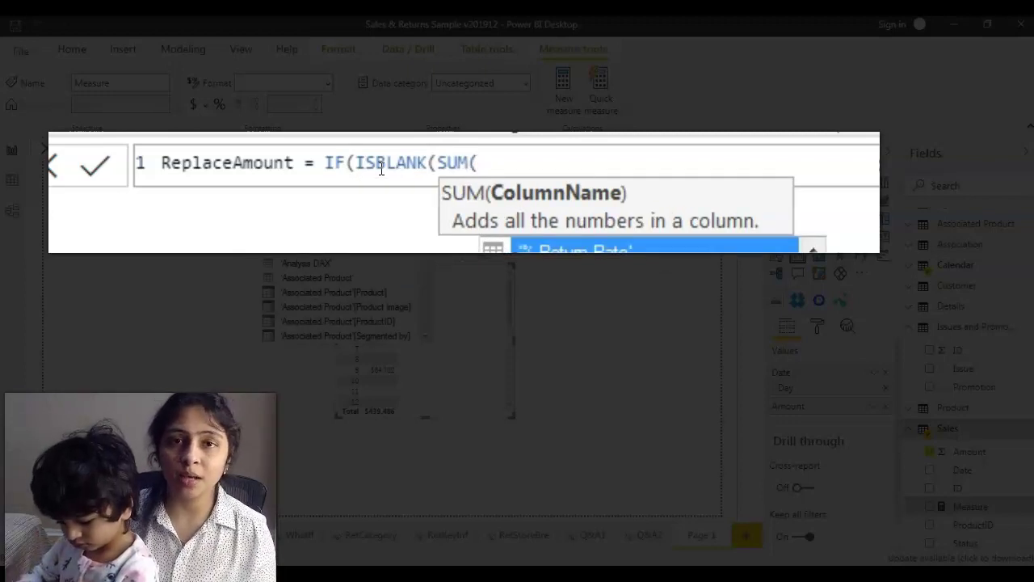
type("Amou")
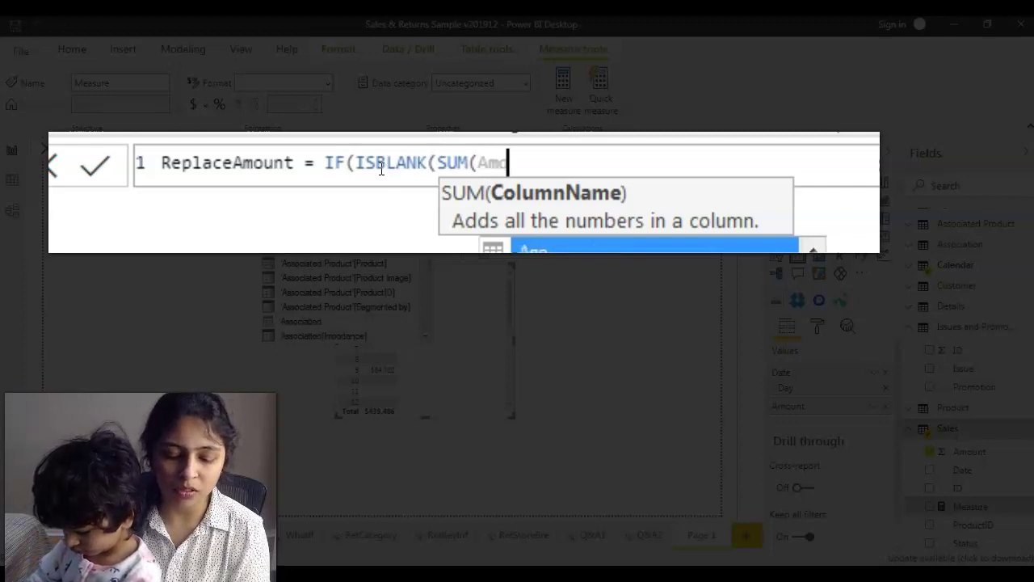
key("Down")
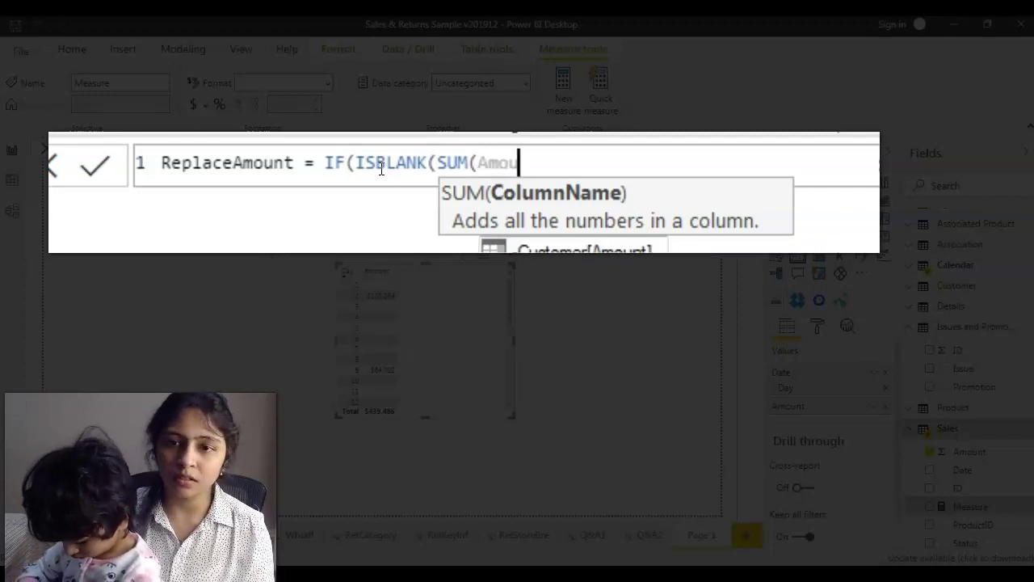
key("Tab")
type(")")
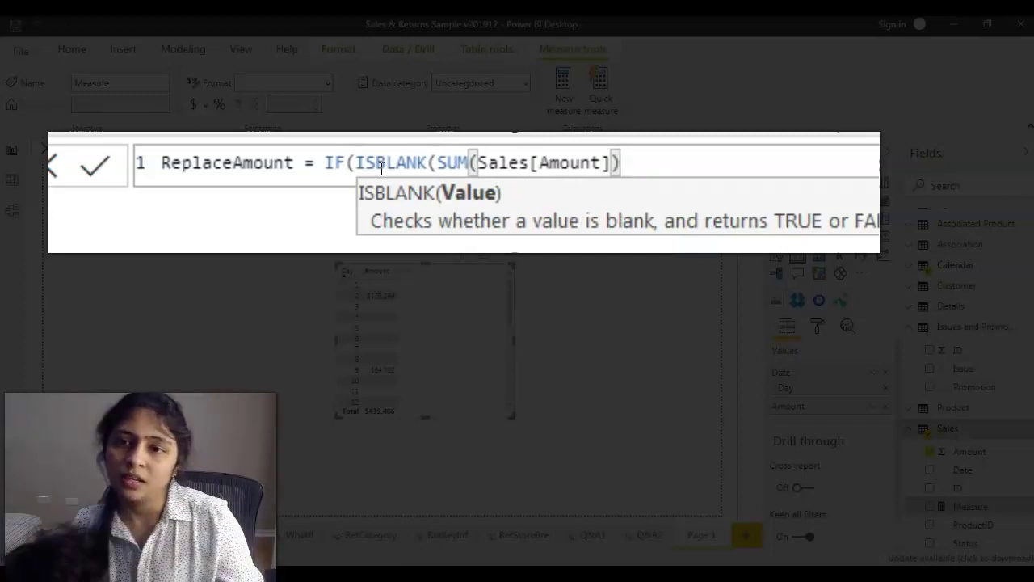
type(")")
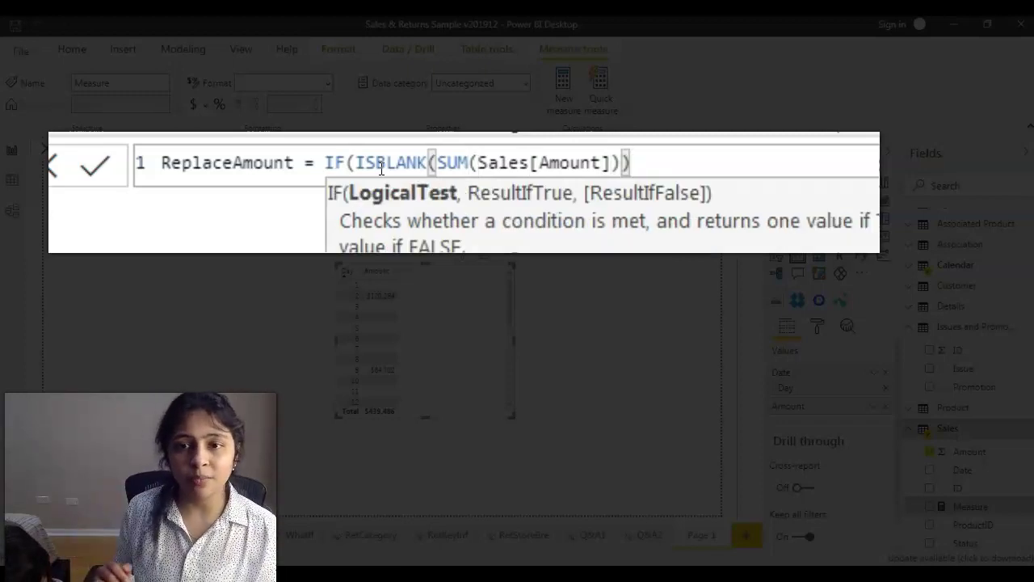
type(",")
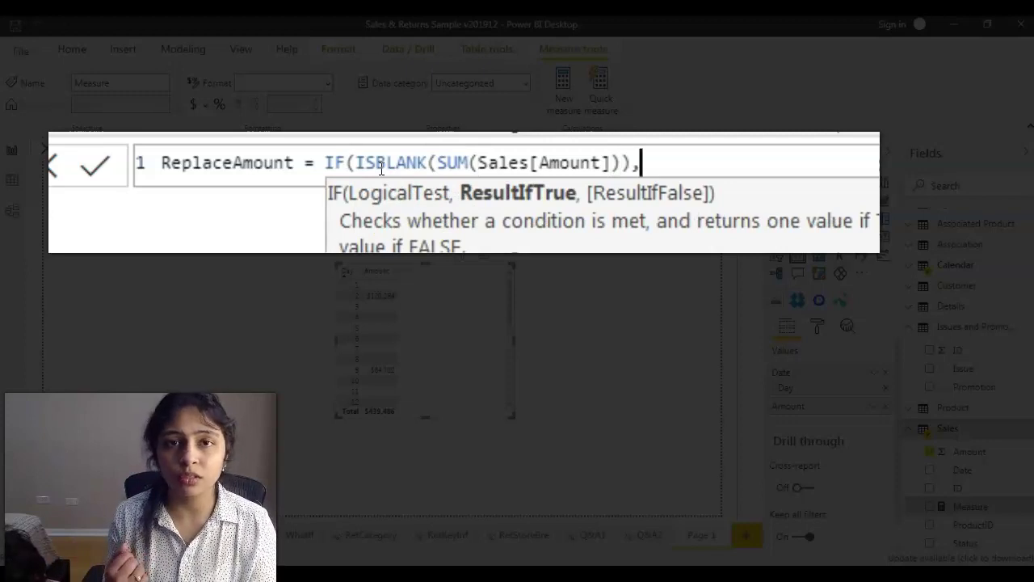
type("0,")
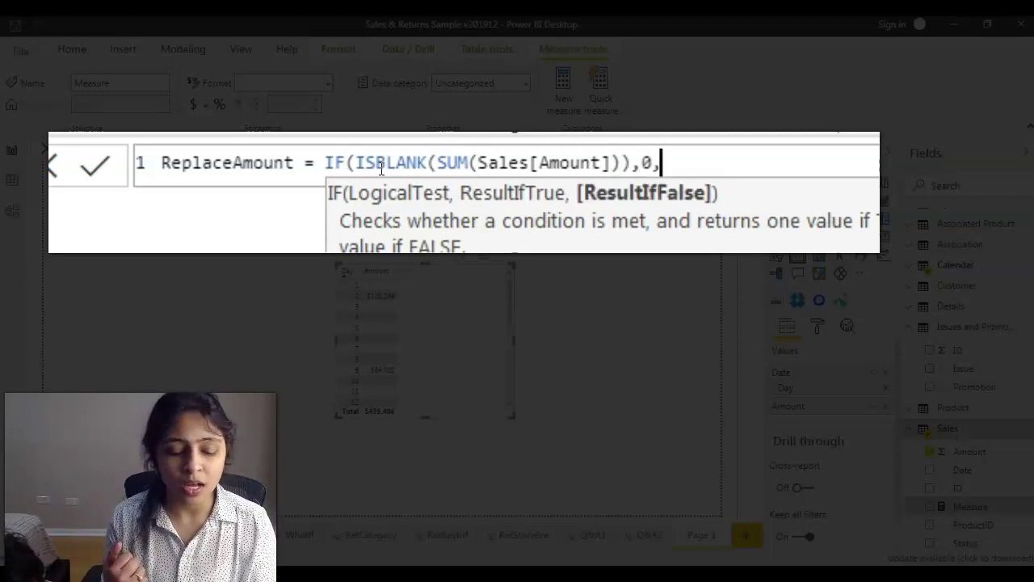
type("Sum")
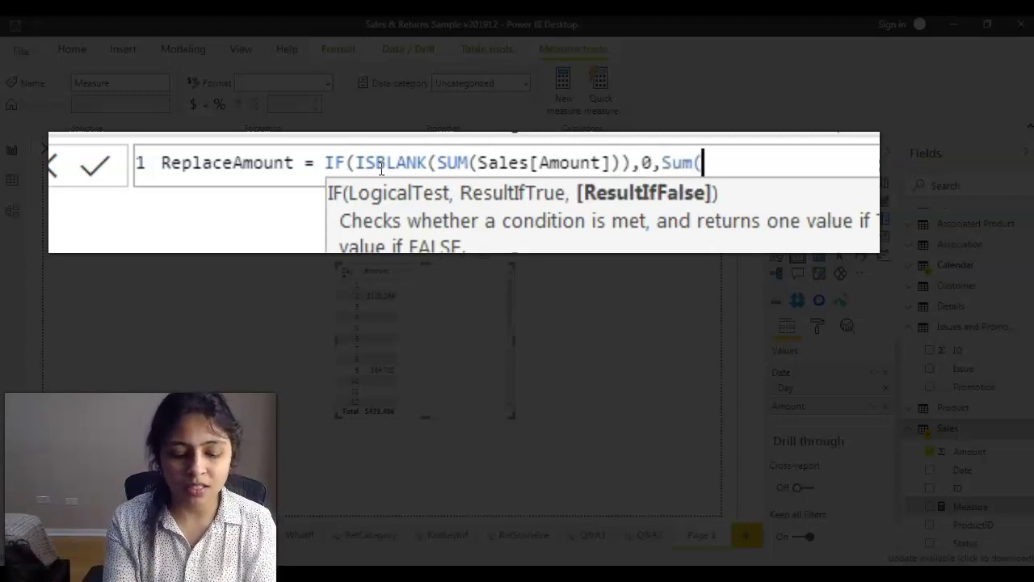
type("(Sales[Amou")
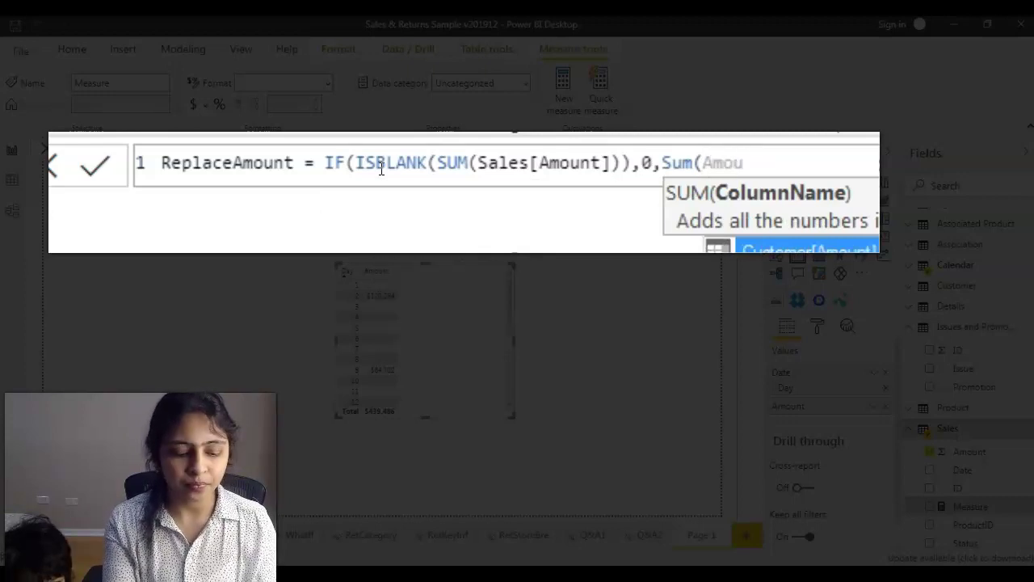
key("Tab")
type(")")
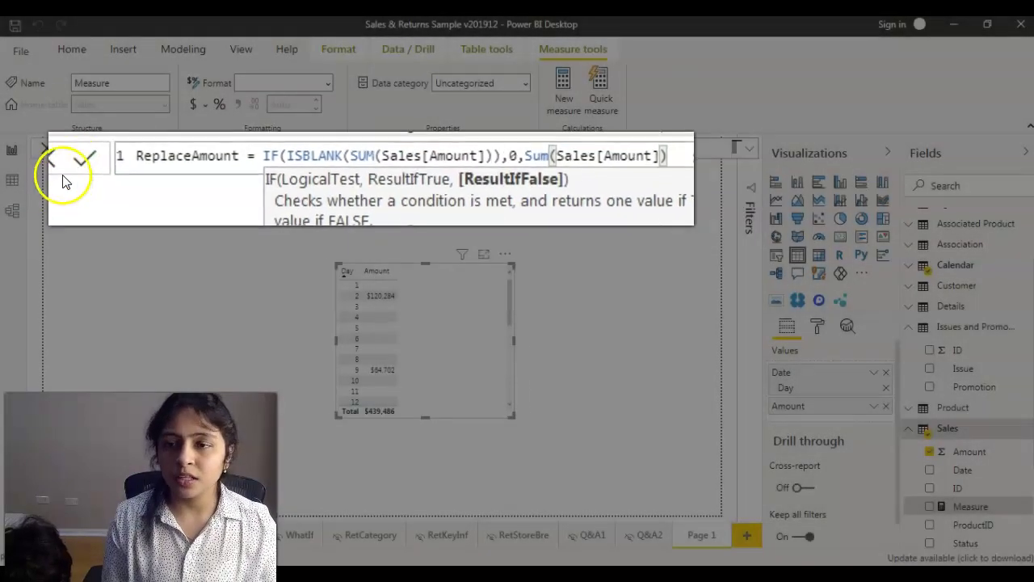
left_click(95, 165)
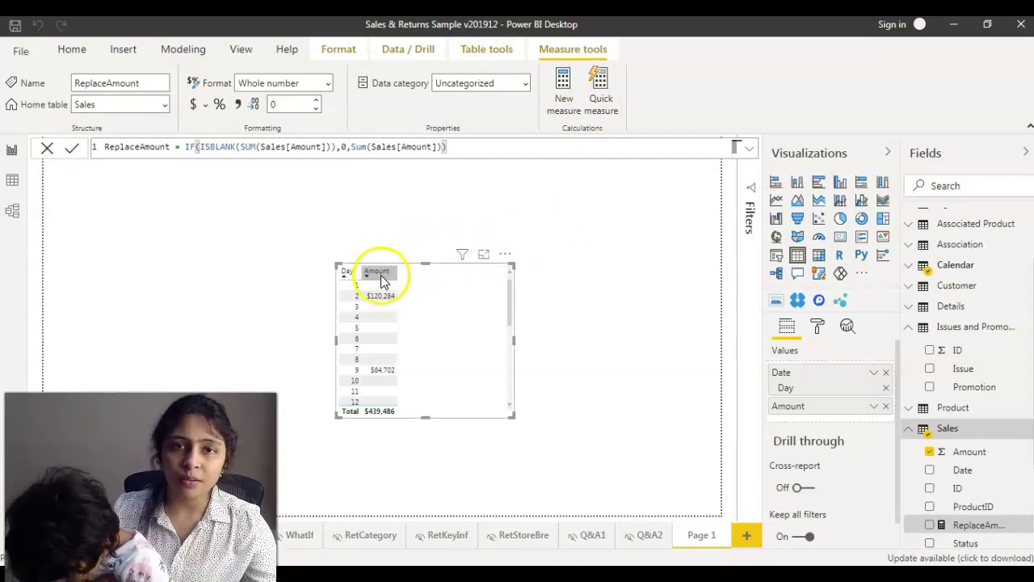
Add ReplaceAmount to the day table and remove the Amount column.
mouse_move(937, 524)
left_mouse_down()
mouse_move(437, 302)
mouse_move(976, 496)
mouse_move(951, 526)
mouse_move(933, 529)
left_mouse_up()
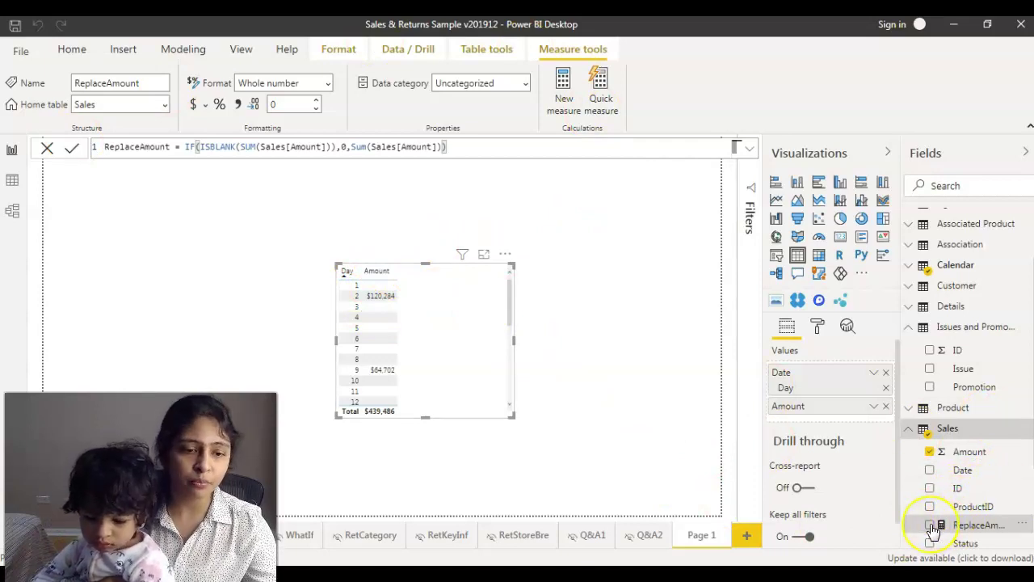
left_click(930, 525)
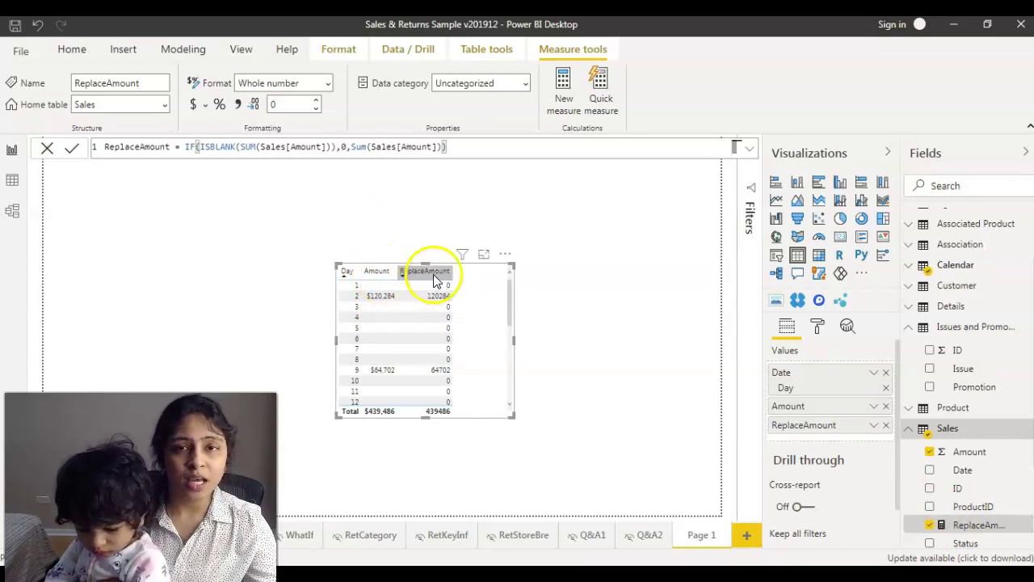
left_click(887, 407)
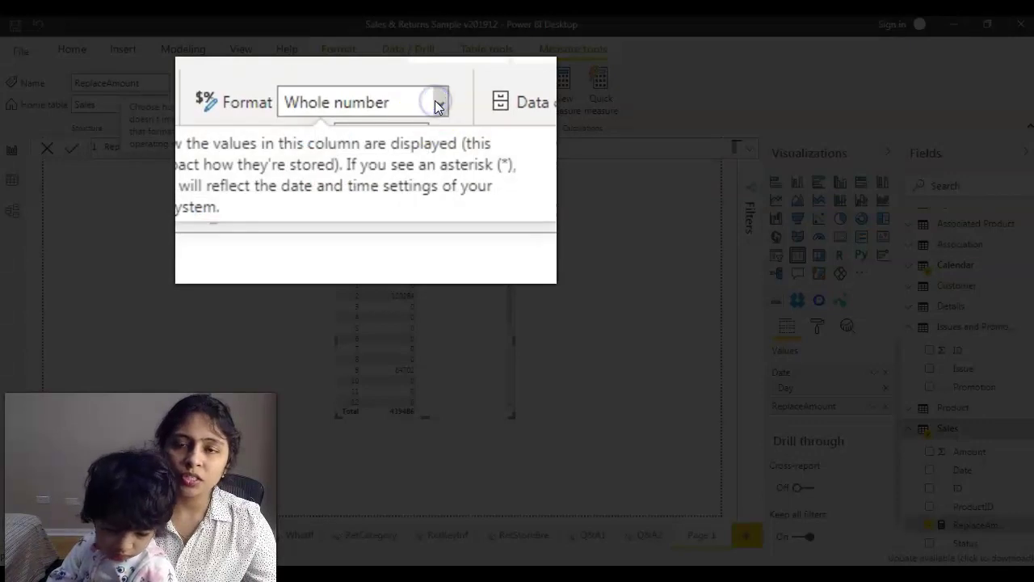
Set the ReplaceAmount measure's format to Currency so empty days show $0.
left_click(428, 102)
left_click(313, 137)
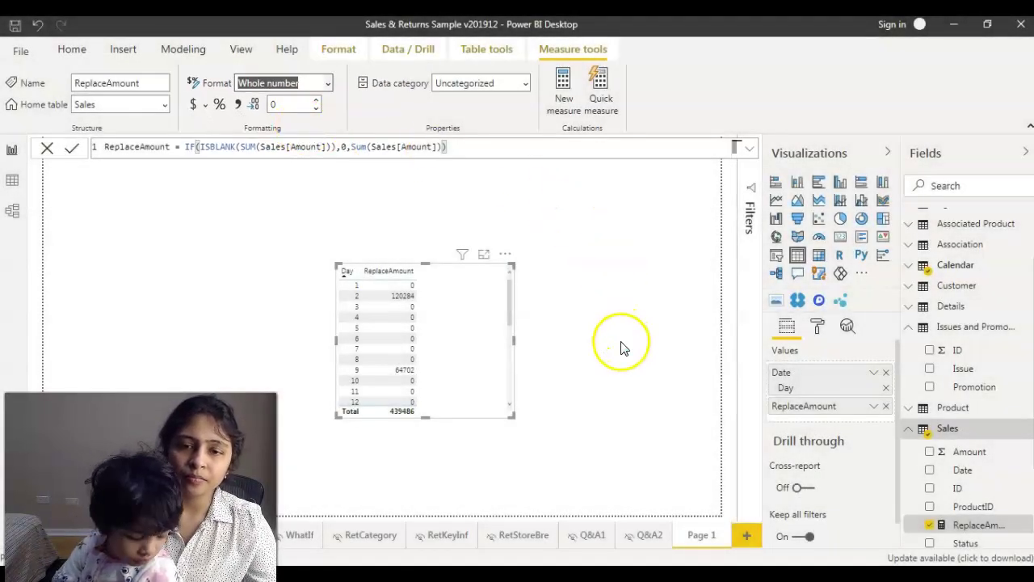
left_click(635, 388)
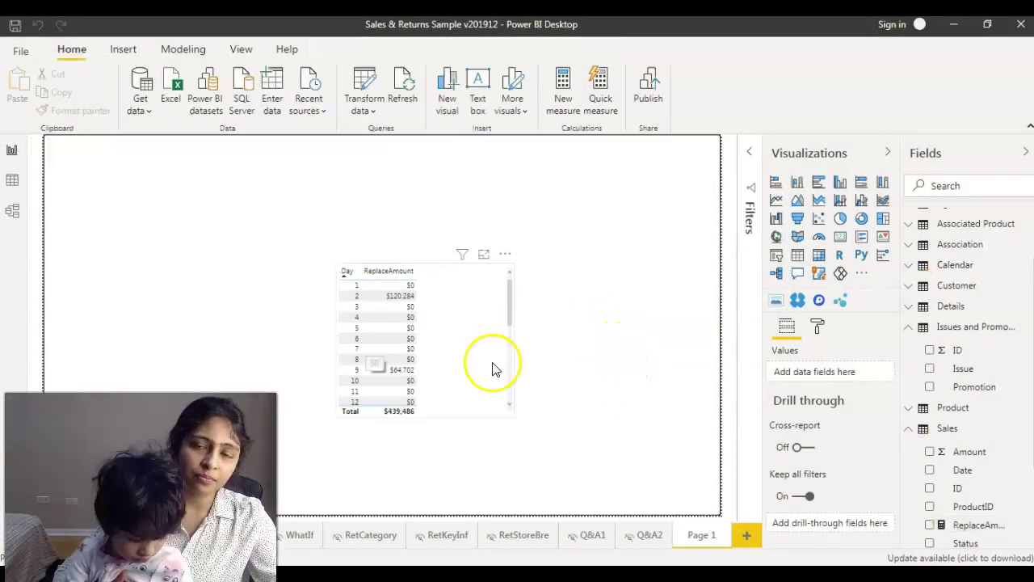